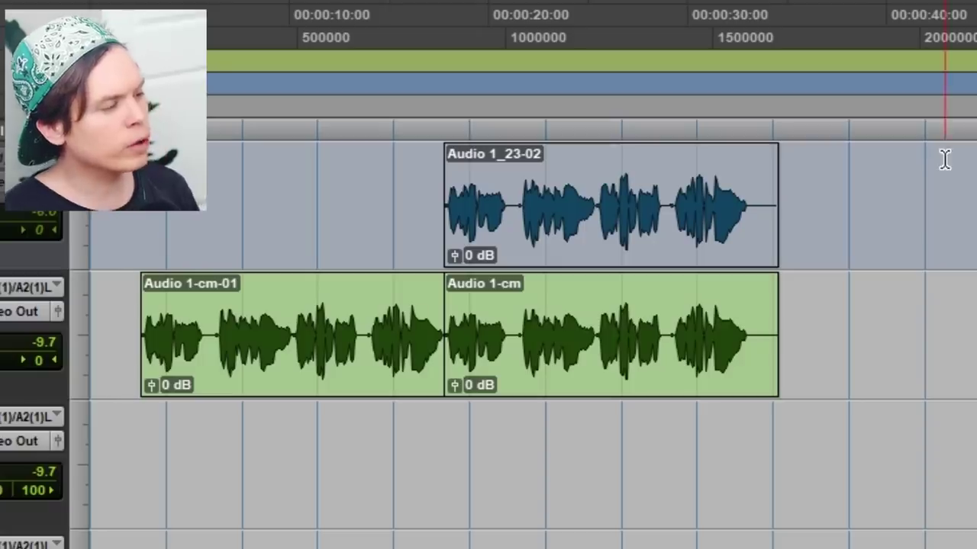
# Load the "Vocals - 5th Serving" recipe in The Sauce plug-in on the Vocals track.
pyautogui.hotkey('ctrl', '=')
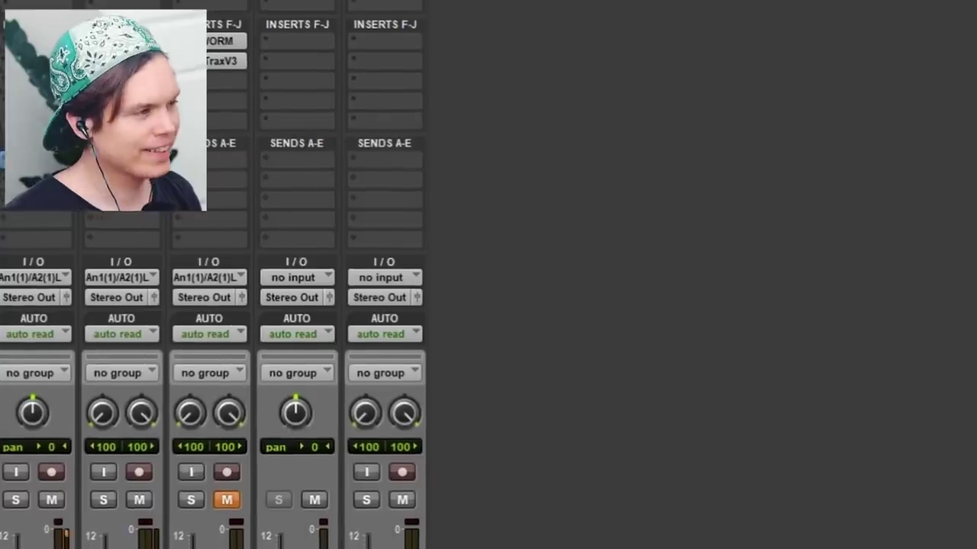
pyautogui.hotkey('ctrl', '=')
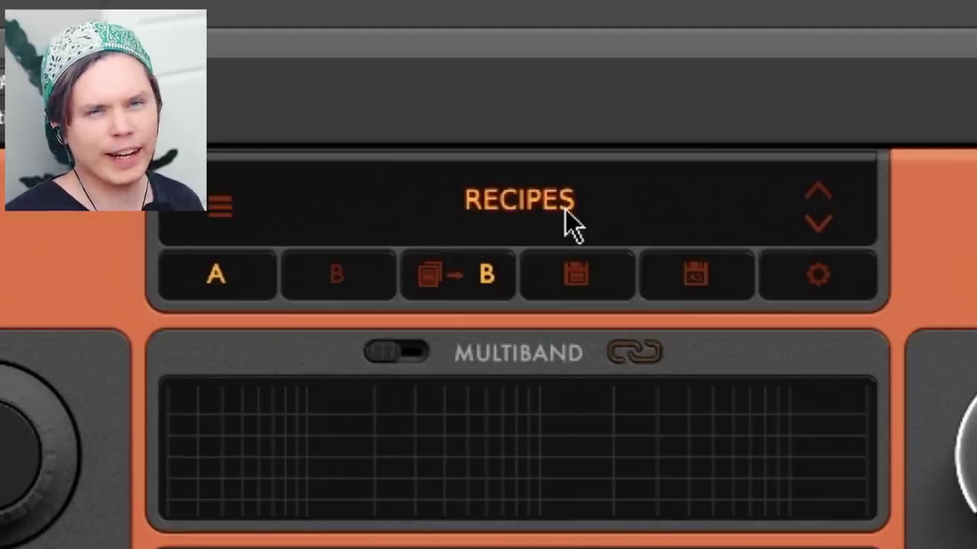
pyautogui.click(571, 222)
pyautogui.moveTo(552, 326)
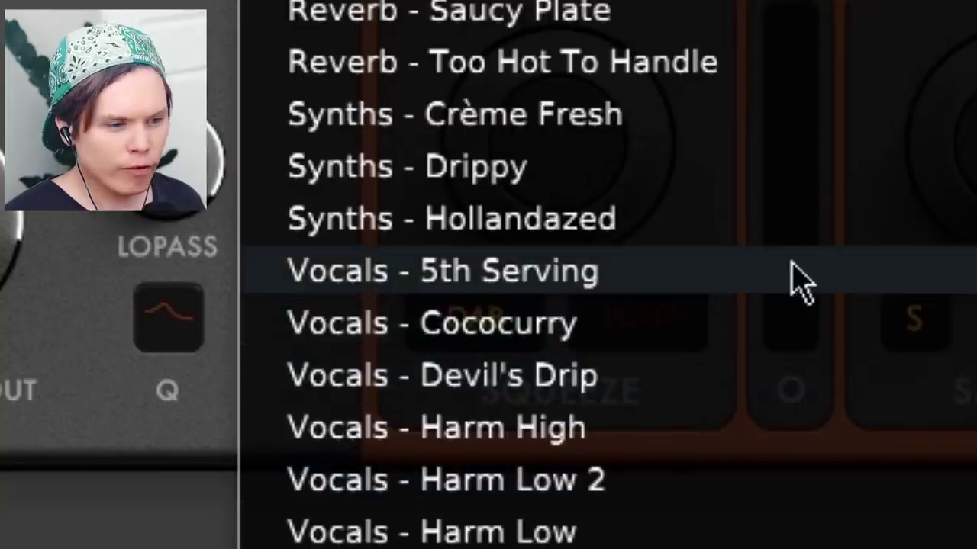
pyautogui.click(794, 282)
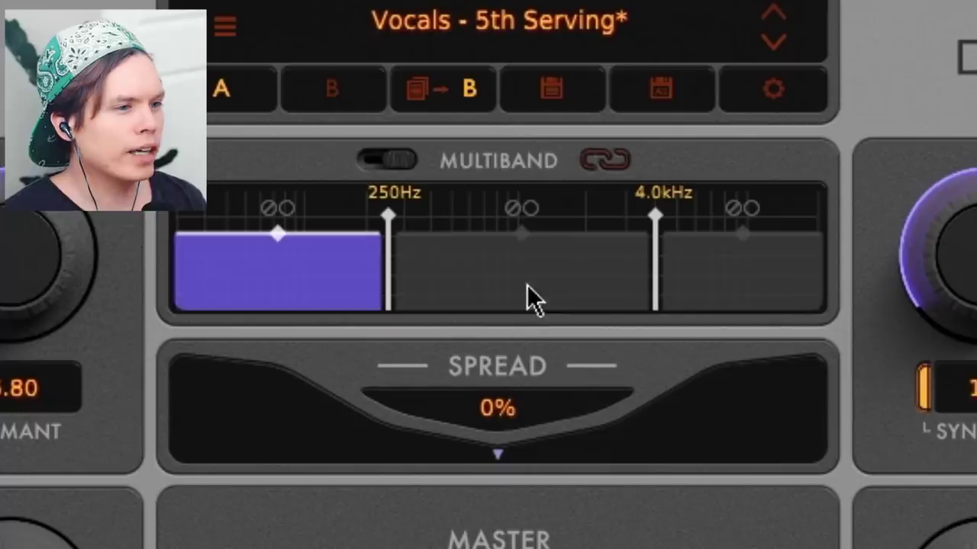
# Select each multiband range in turn, return to the low band, and set the lower crossover to 428 Hz.
pyautogui.click(604, 235)
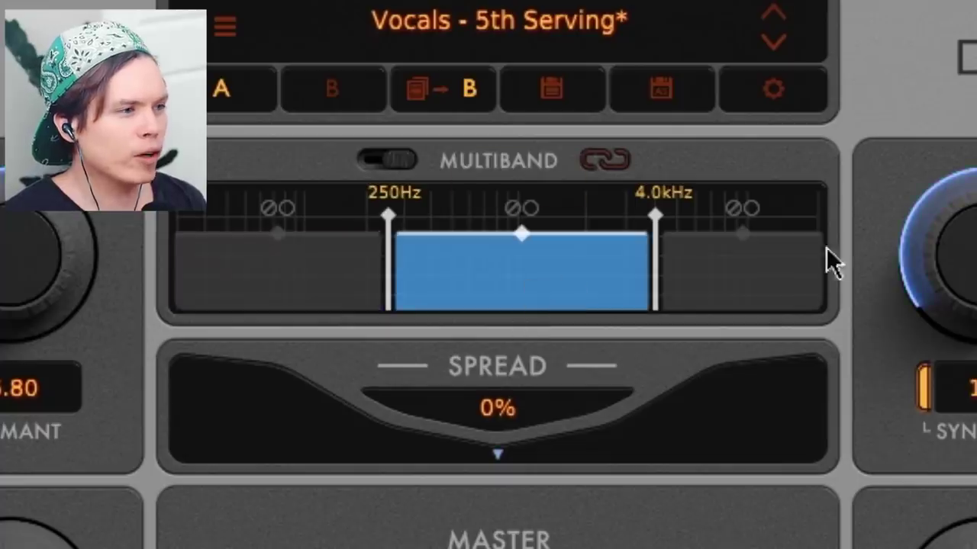
pyautogui.click(760, 261)
pyautogui.click(476, 290)
pyautogui.click(320, 292)
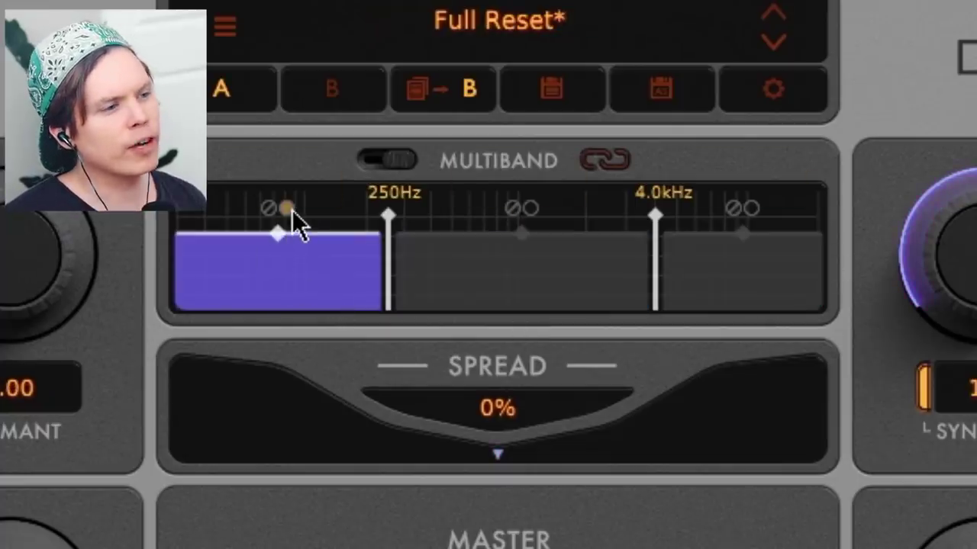
pyautogui.moveTo(390, 305); pyautogui.dragTo(440, 305)
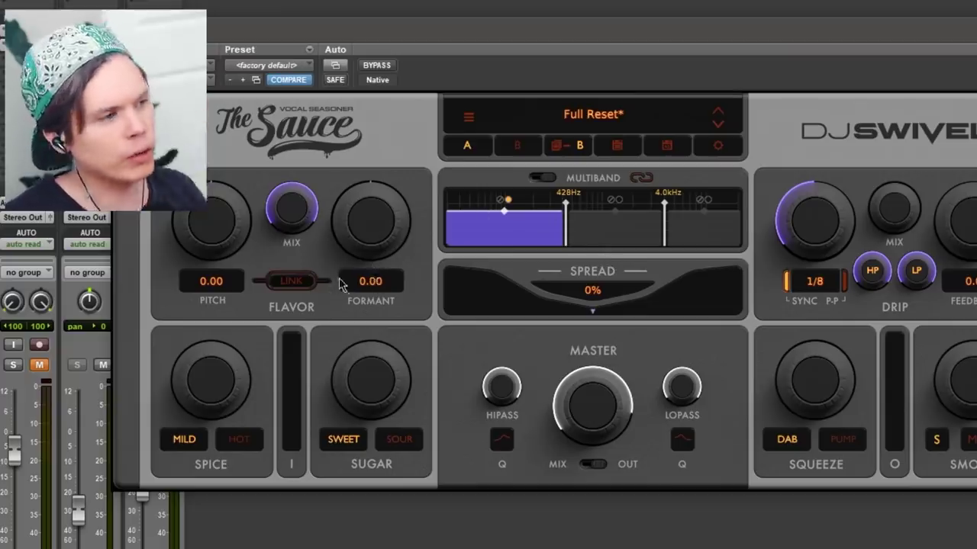
# Set the low band's Flavor pitch to -3.00 and select the middle band.
pyautogui.moveTo(193, 225); pyautogui.dragTo(196, 234)
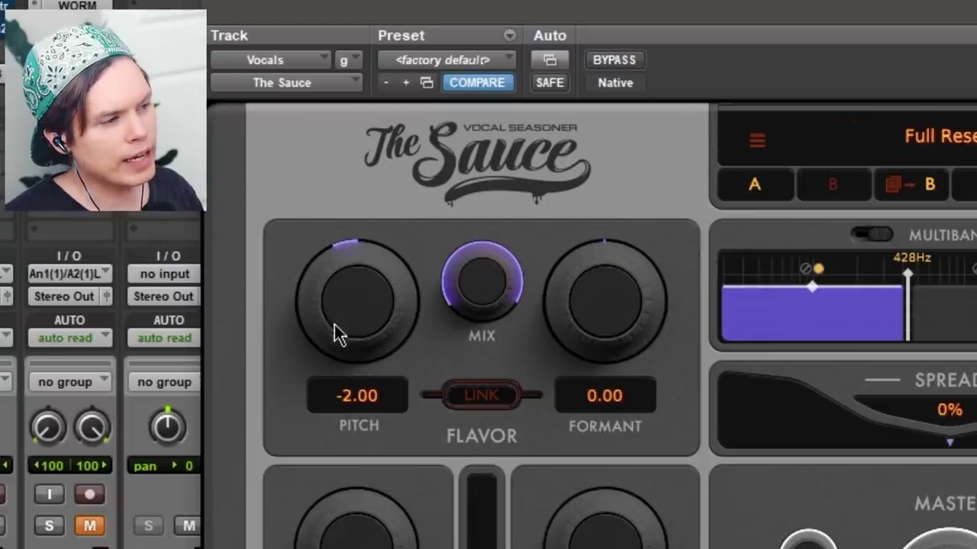
pyautogui.moveTo(339, 335); pyautogui.dragTo(365, 313)
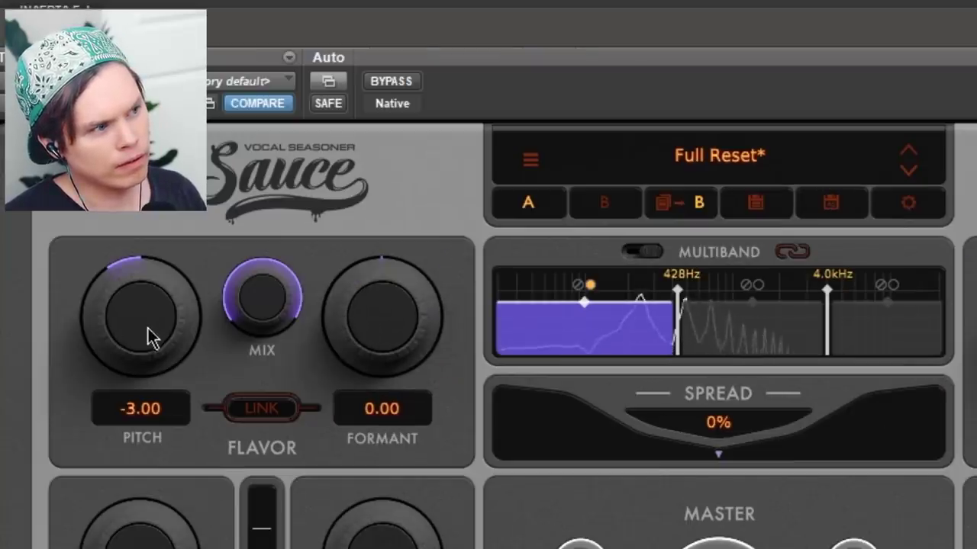
pyautogui.click(717, 325)
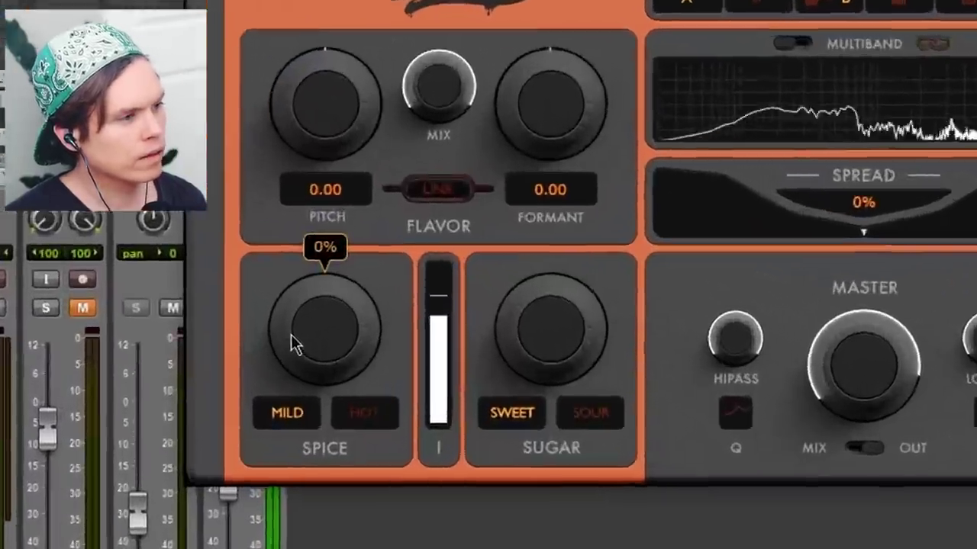
# Turn up Spice in Mild mode to about halfway and adjust the Sugar amount in Sweet mode.
pyautogui.moveTo(290, 342); pyautogui.dragTo(505, 97)
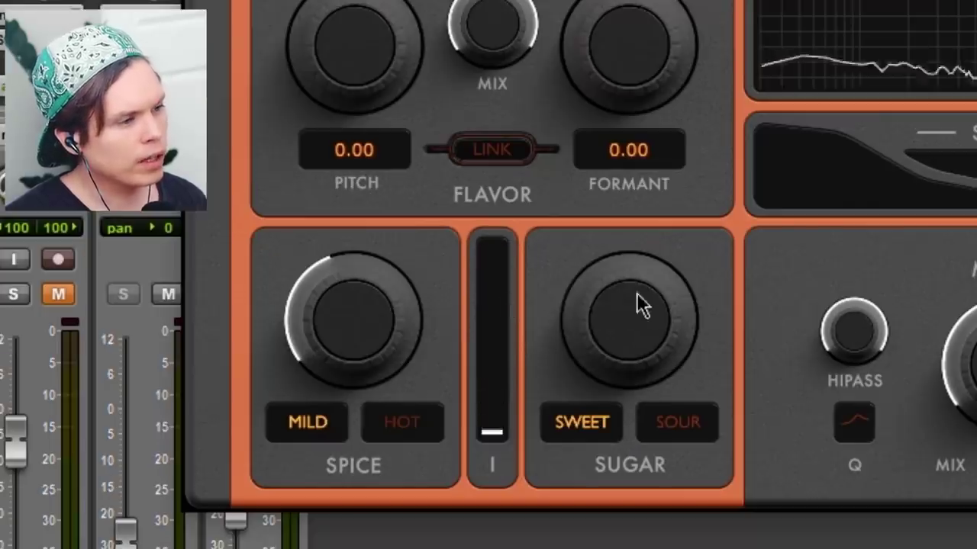
pyautogui.moveTo(656, 368); pyautogui.dragTo(618, 260)
pyautogui.moveTo(629, 321); pyautogui.dragTo(630, 339)
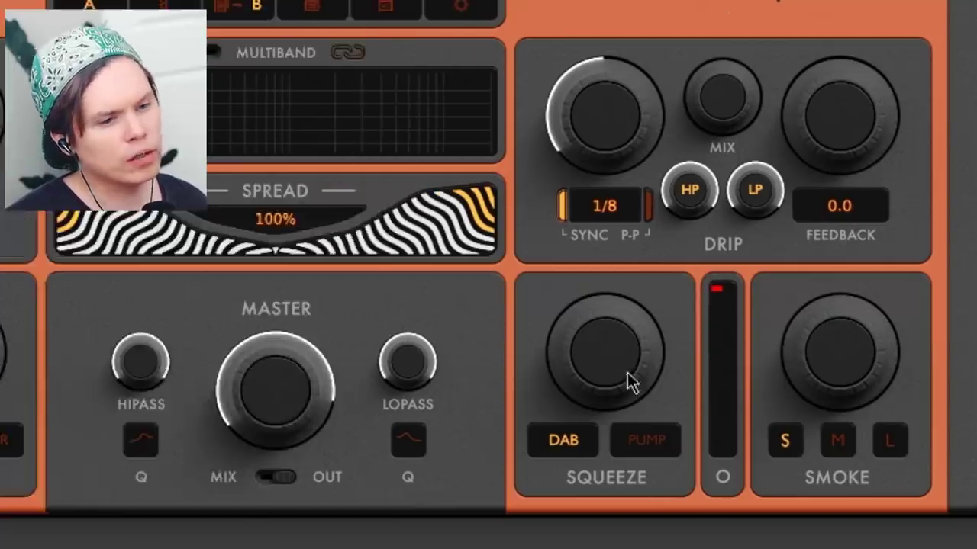
# Turn up the Squeeze amount in Dab mode and raise Smoke to about halfway at size S.
pyautogui.moveTo(486, 380); pyautogui.dragTo(487, 271)
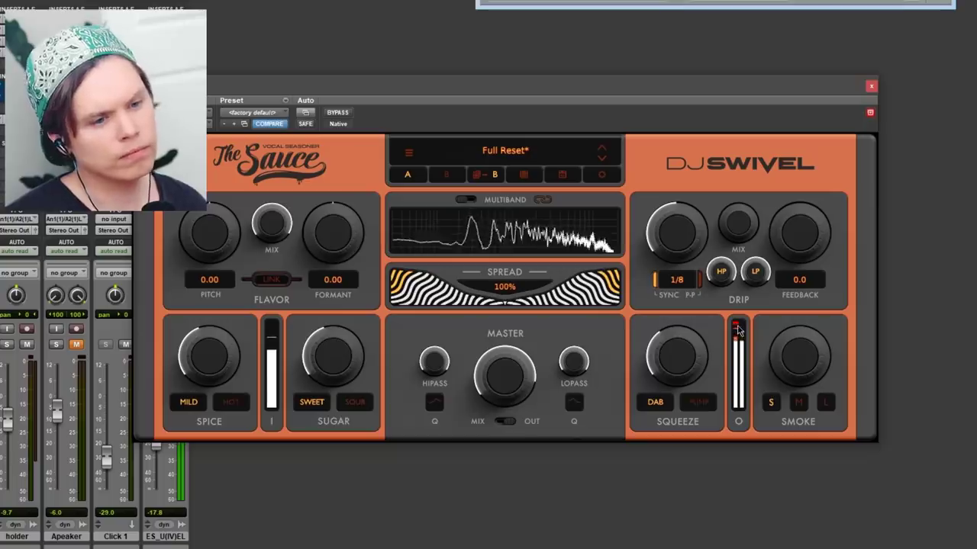
pyautogui.moveTo(799, 357)
pyautogui.moveTo(799, 347); pyautogui.dragTo(822, 294)
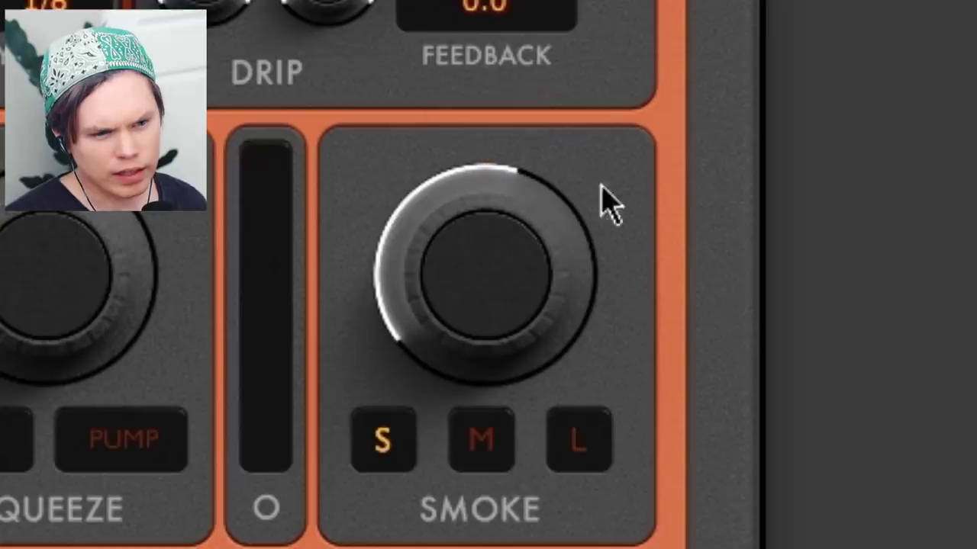
pyautogui.moveTo(519, 492); pyautogui.dragTo(496, 323)
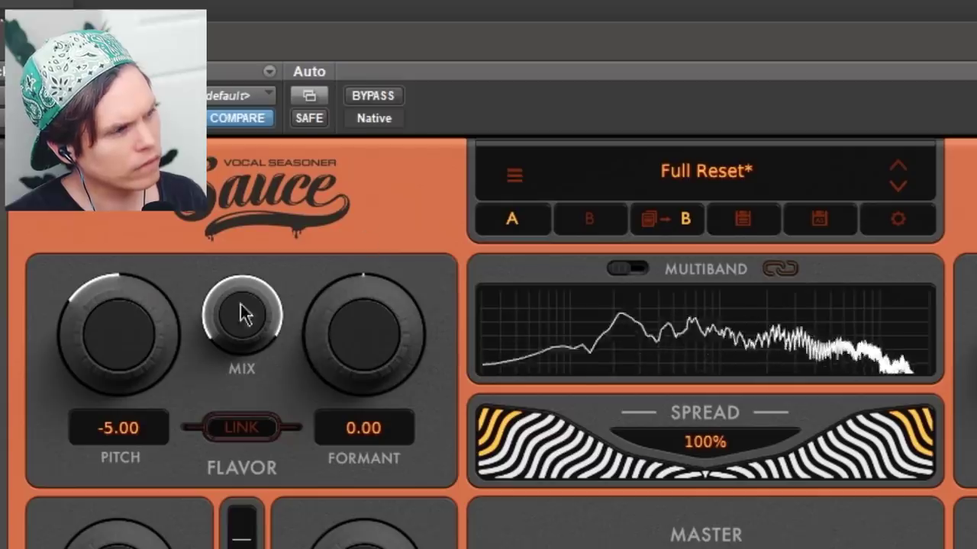
# Set the Flavor pitch to 3.00 and the formant to 5.37, and play back the vocal.
pyautogui.moveTo(210, 234); pyautogui.dragTo(203, 248)
pyautogui.moveTo(107, 363); pyautogui.dragTo(103, 374)
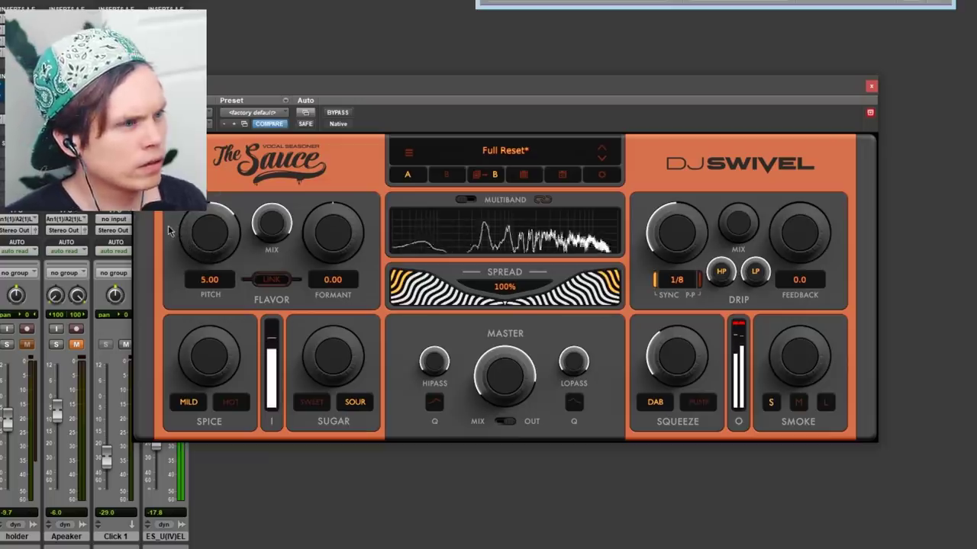
pyautogui.moveTo(323, 245); pyautogui.dragTo(258, 275)
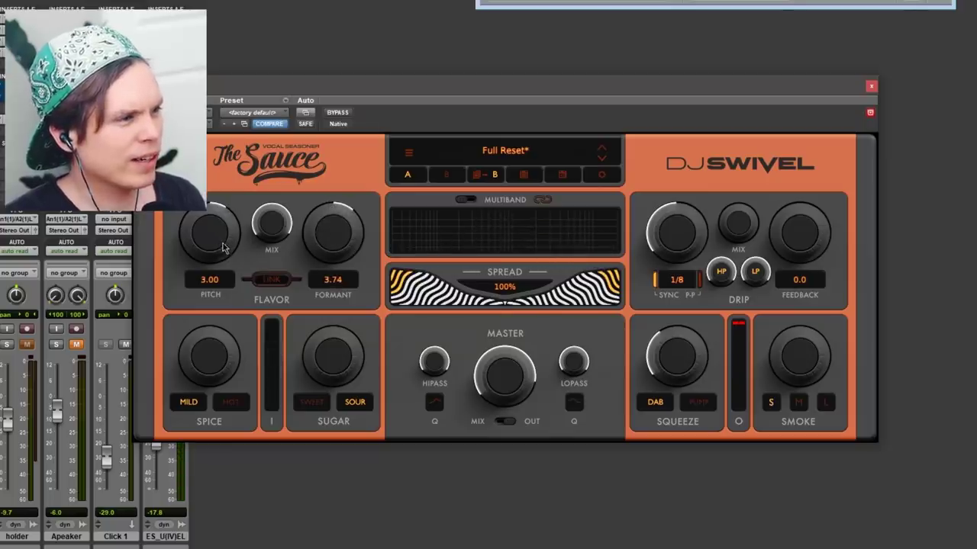
pyautogui.press('space')
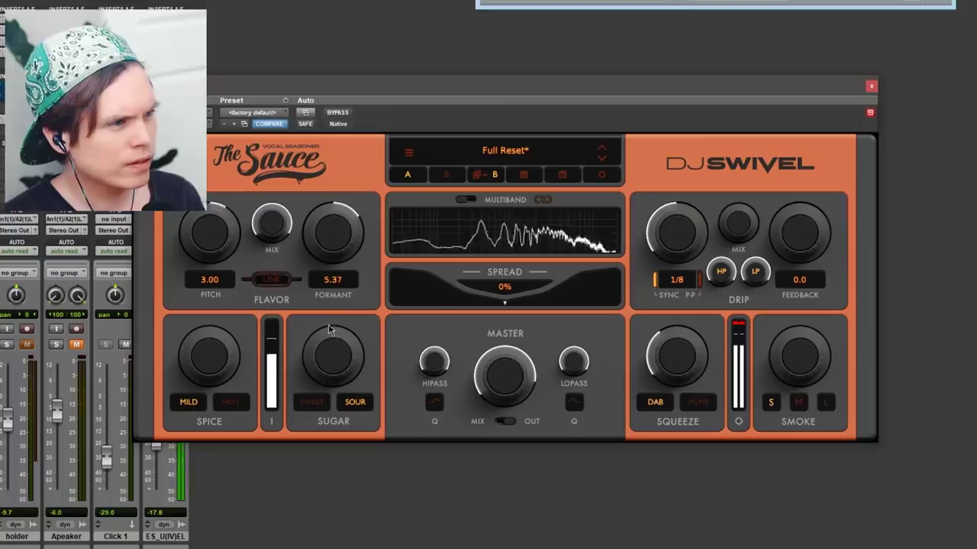
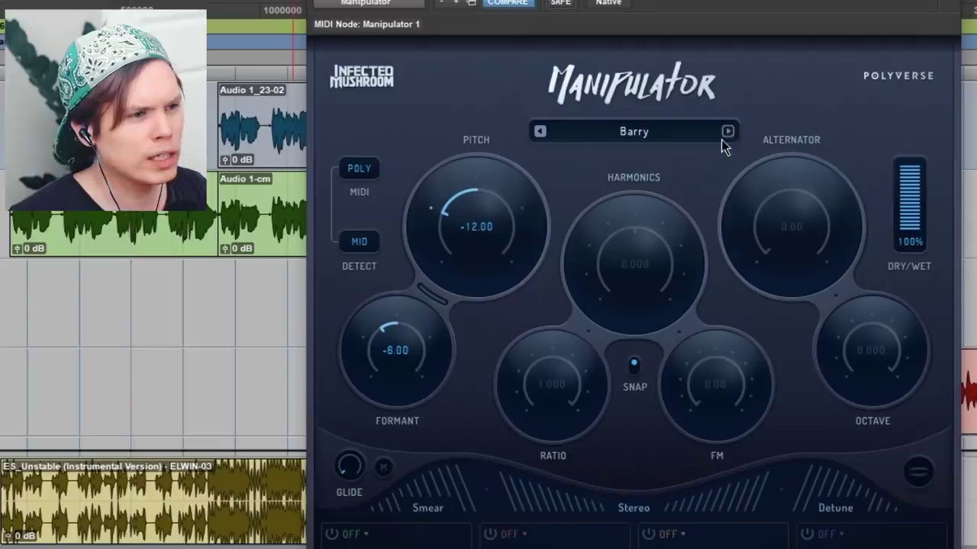
# In Manipulator, set the MIDI mode to Mono, the pitch to 5.00 and the formant to 2.00.
pyautogui.click(727, 131)
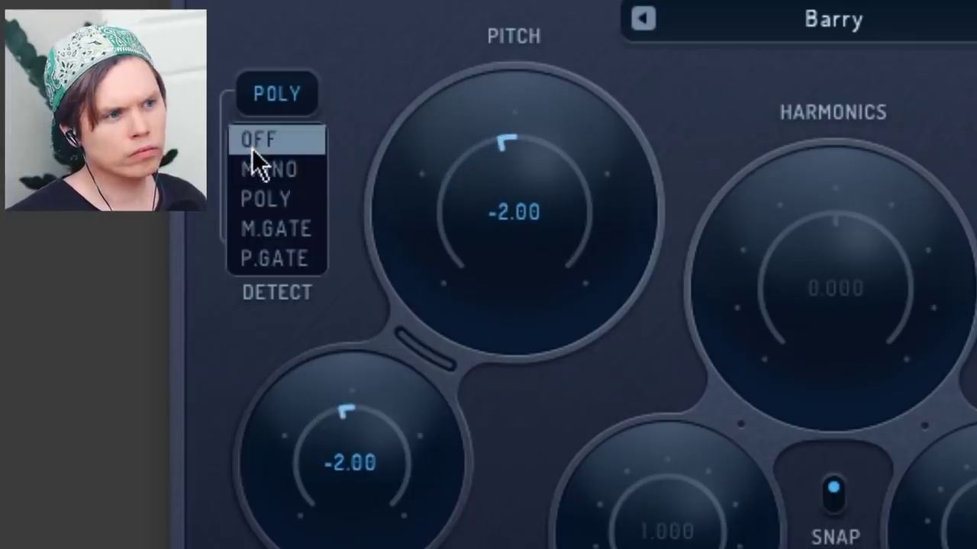
pyautogui.click(253, 163)
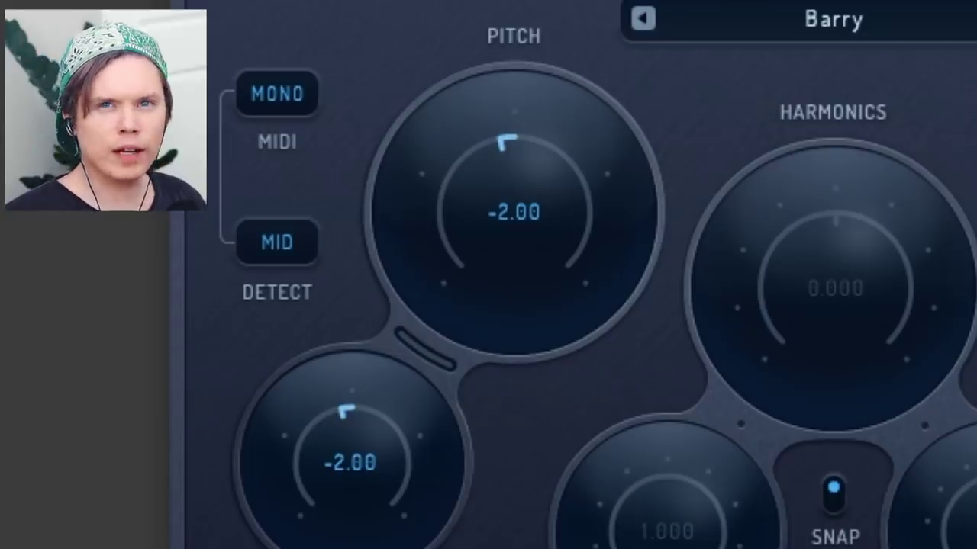
pyautogui.moveTo(501, 148); pyautogui.dragTo(551, 39)
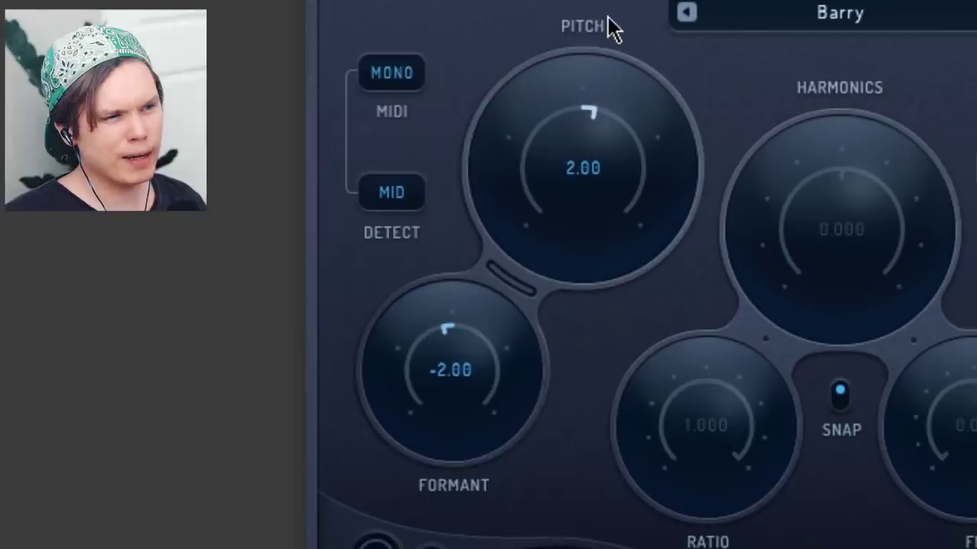
pyautogui.moveTo(461, 294); pyautogui.dragTo(408, 376)
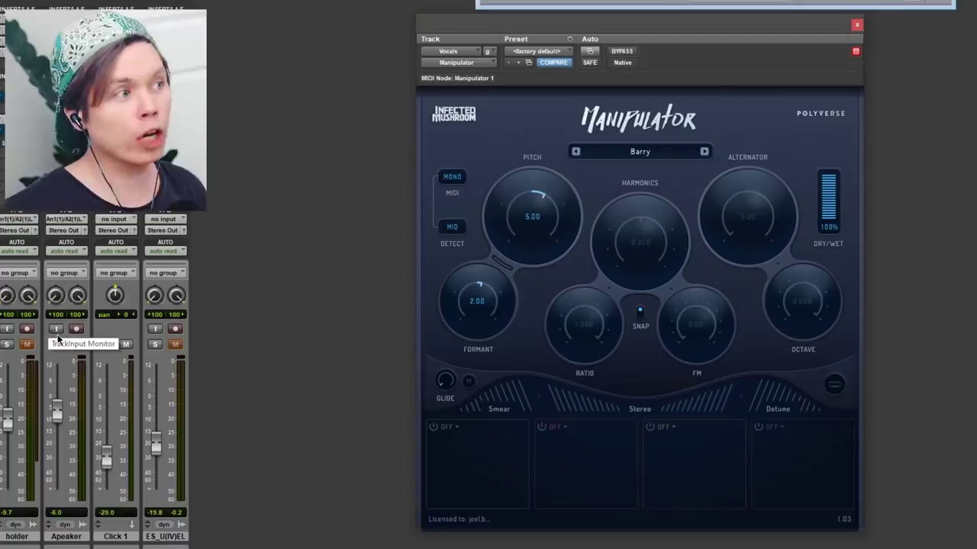
# In Wormhole on the Apeaker track, step from the Big Creature 01 preset through Big Creature 02 and 03 to the following one.
pyautogui.hotkey('ctrl', '=')
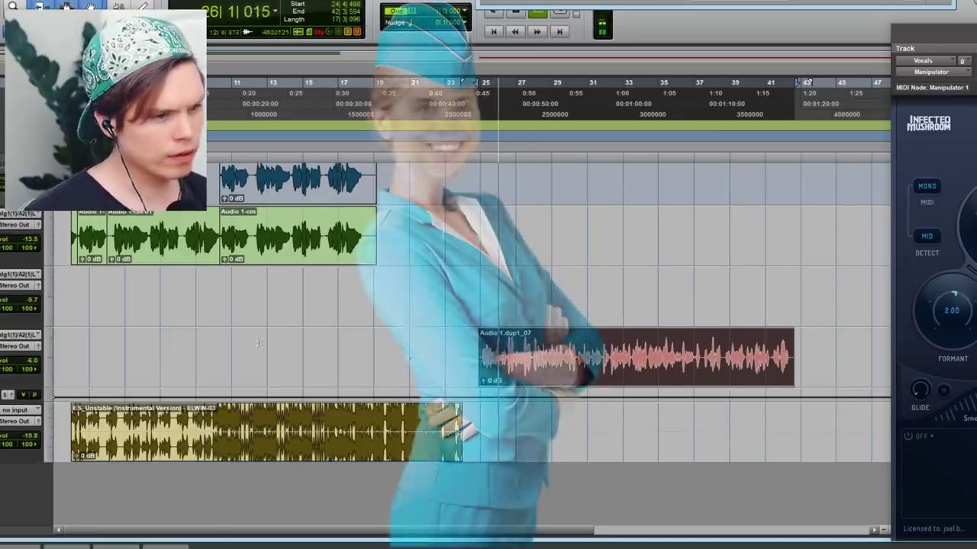
pyautogui.hotkey('ctrl', ']')
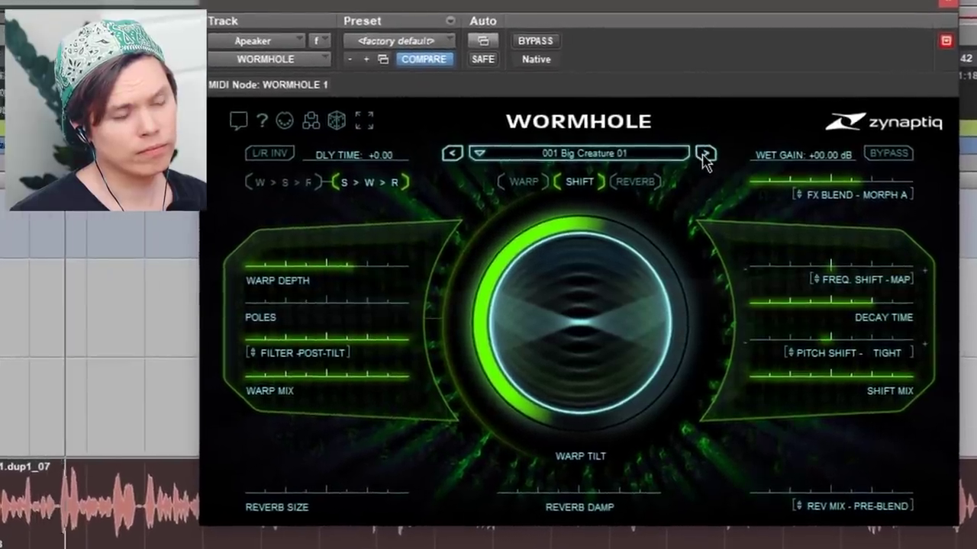
pyautogui.click(703, 147)
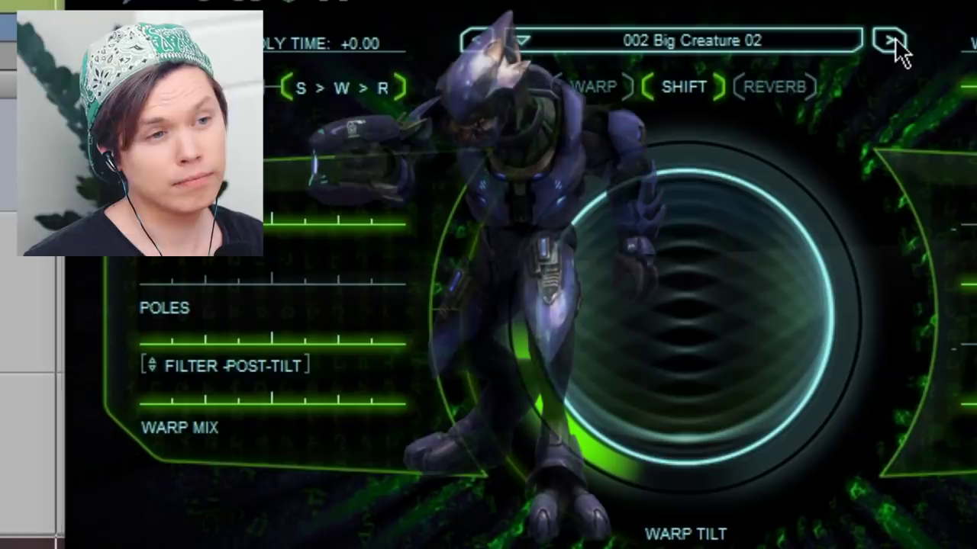
pyautogui.click(889, 40)
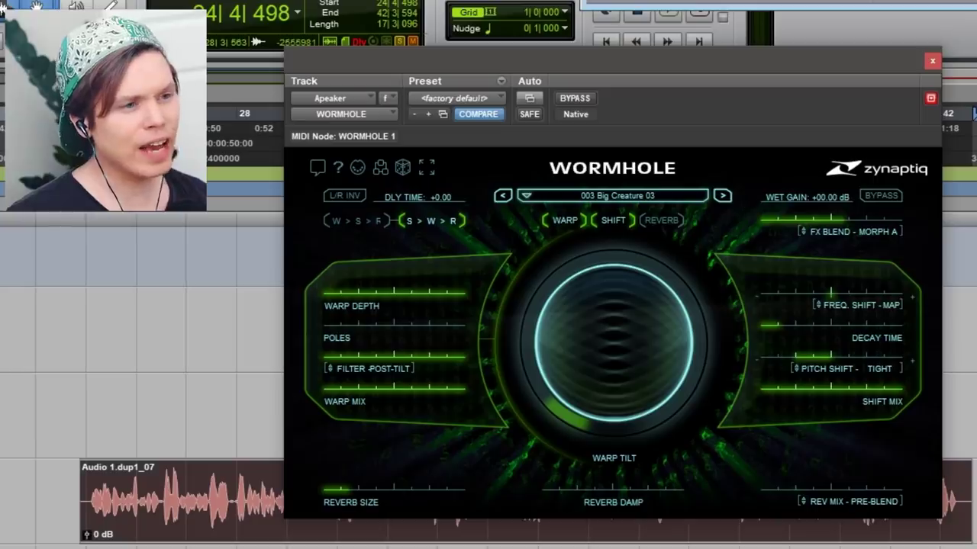
pyautogui.click(721, 195)
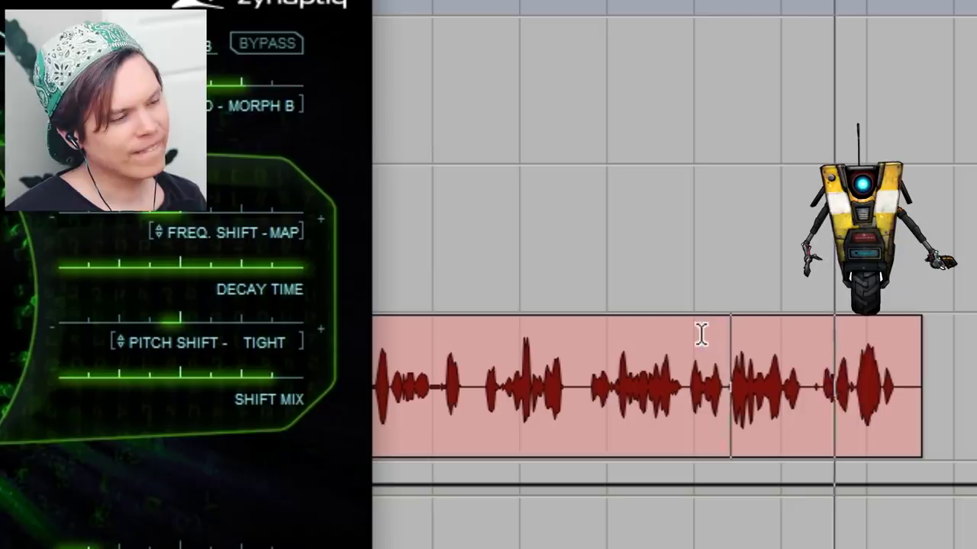
# Play back the speech clip through Wormhole and advance to the preset after Bad Connection A.
pyautogui.press('space')
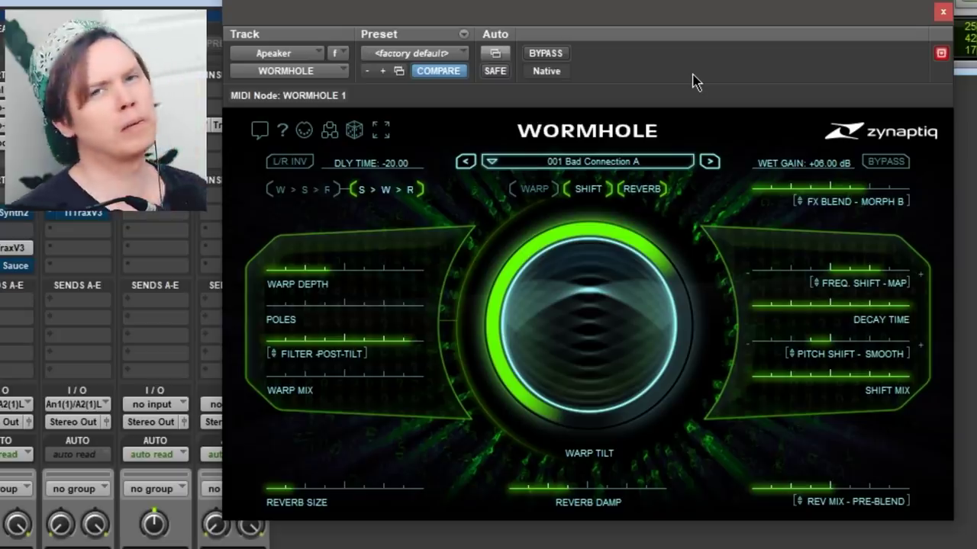
pyautogui.click(710, 161)
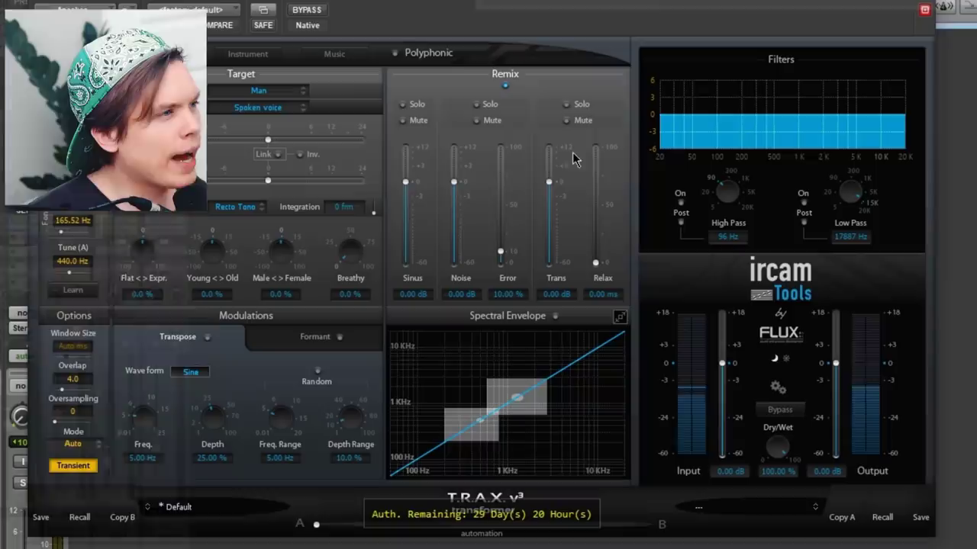
# In TRAX v3 on the Apeaker track, set the target voice preset to Woman.
pyautogui.hotkey('ctrl', '=')
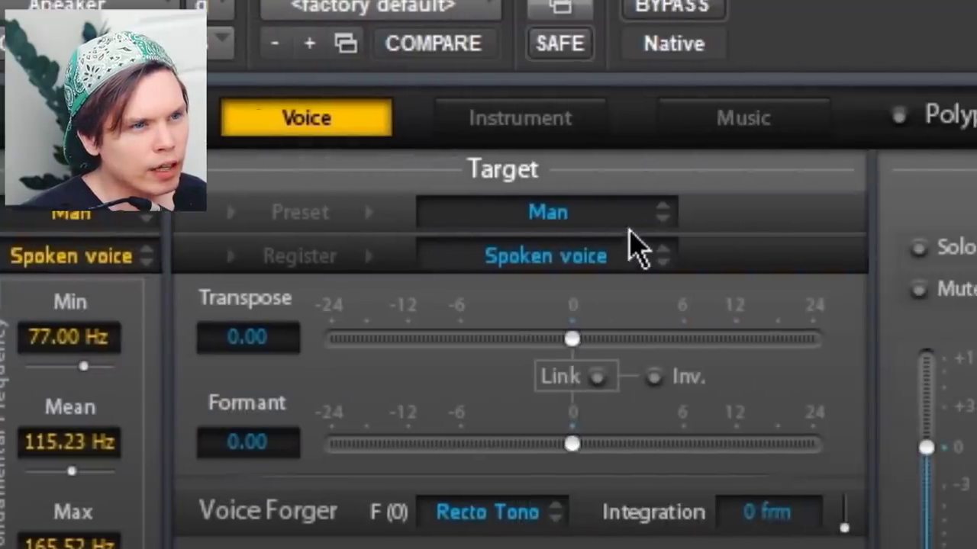
pyautogui.click(594, 217)
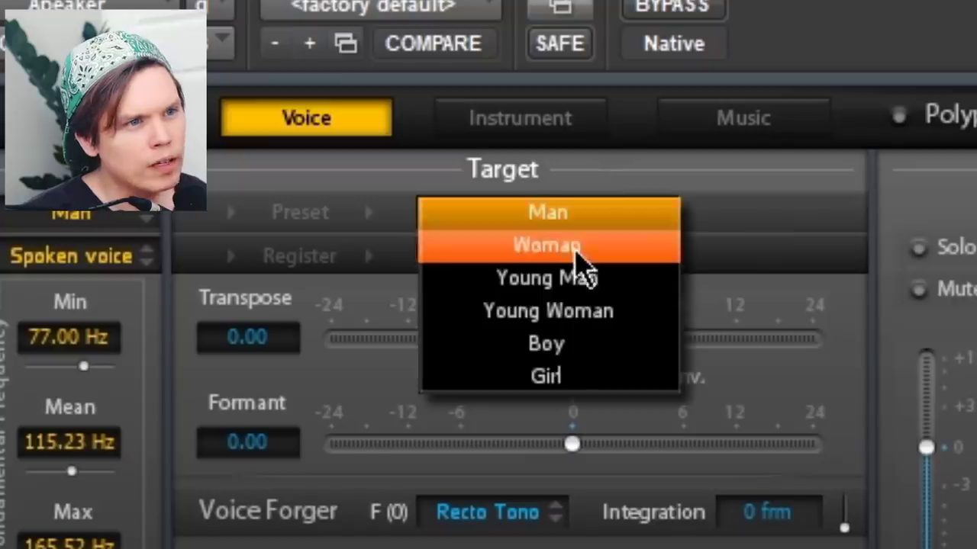
pyautogui.click(584, 248)
pyautogui.click(569, 263)
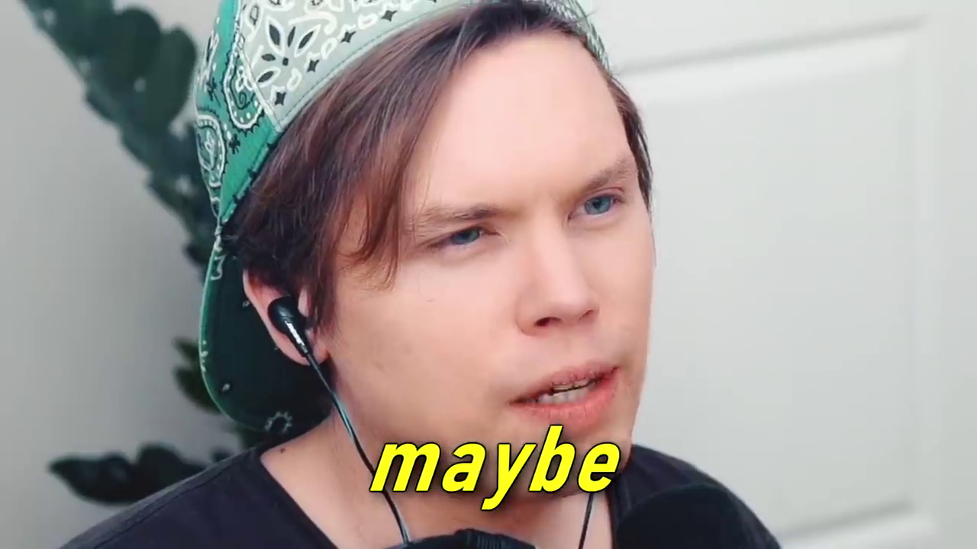
# Set the TRAX modulation frequency to 7.98 Hz and its depth to 100%.
pyautogui.click(709, 344)
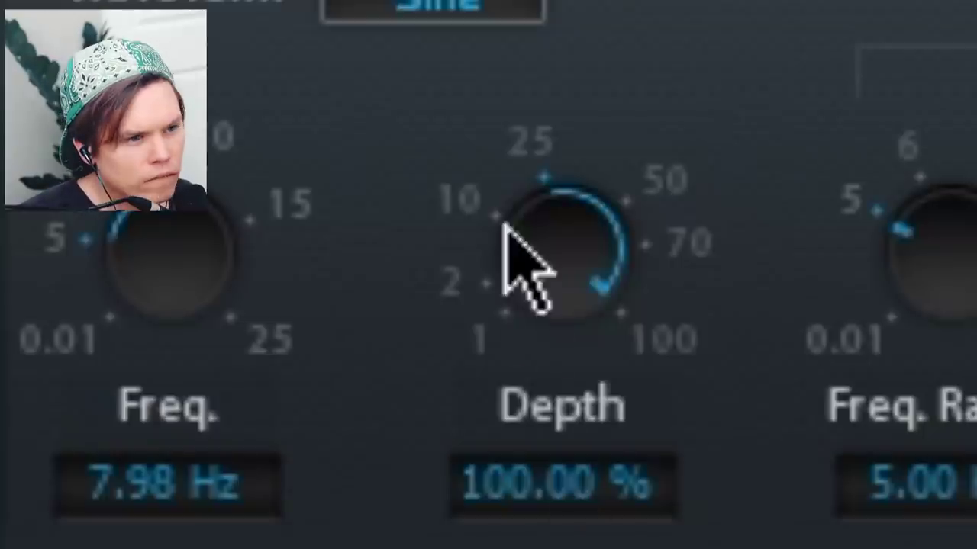
pyautogui.moveTo(481, 381); pyautogui.dragTo(530, 507)
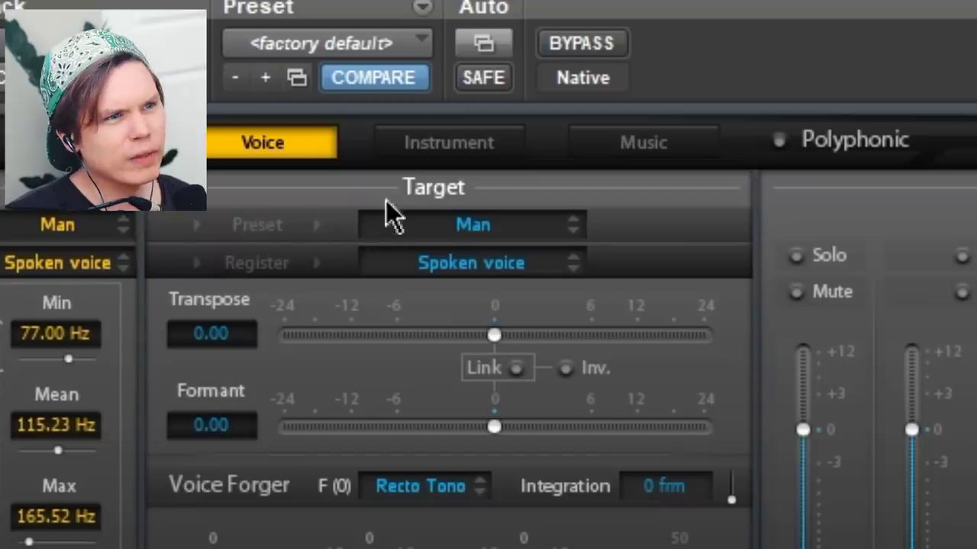
# Choose Man as the target voice preset and keep Recto Tono as the Voice Forger's F(0) mode.
pyautogui.click(452, 159)
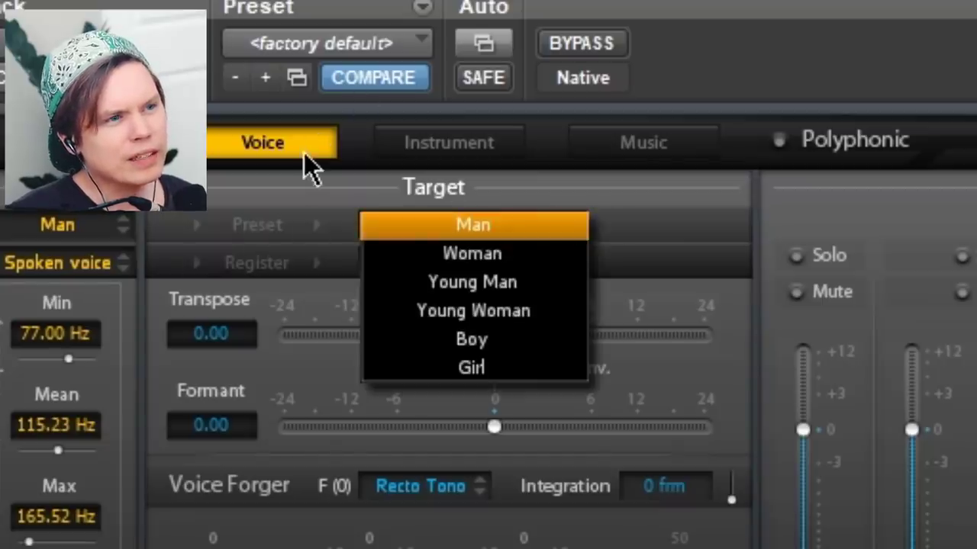
pyautogui.click(473, 224)
pyautogui.click(419, 486)
pyautogui.click(335, 339)
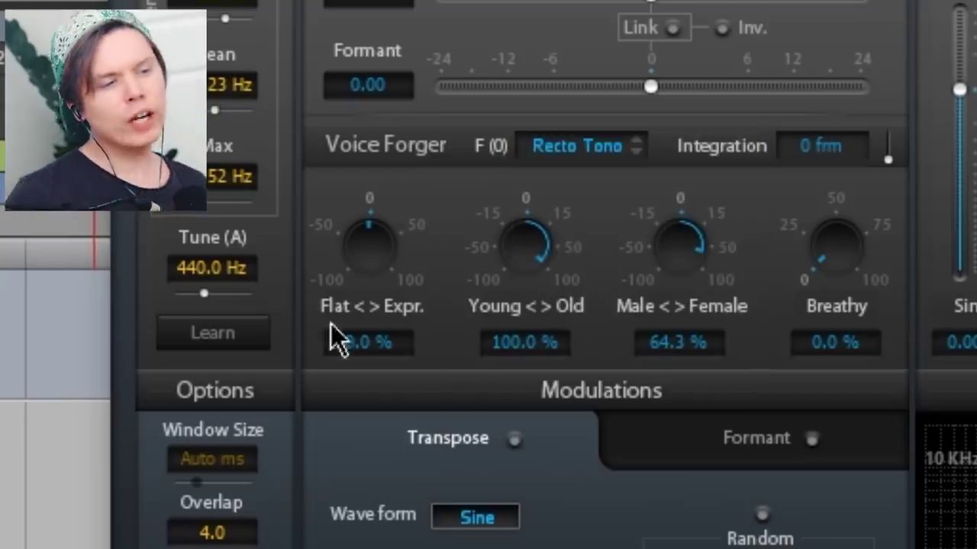